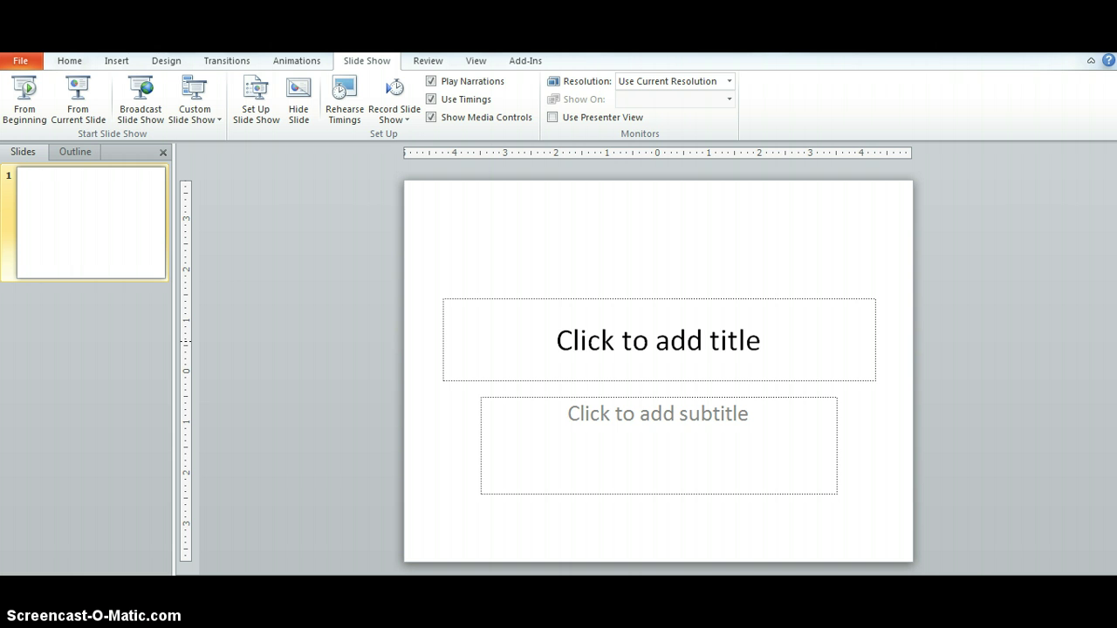
Copy the YouTube video's 480 × 360 old-style embed code, with suggested videos off, for PowerPoint
key("alt+Tab")
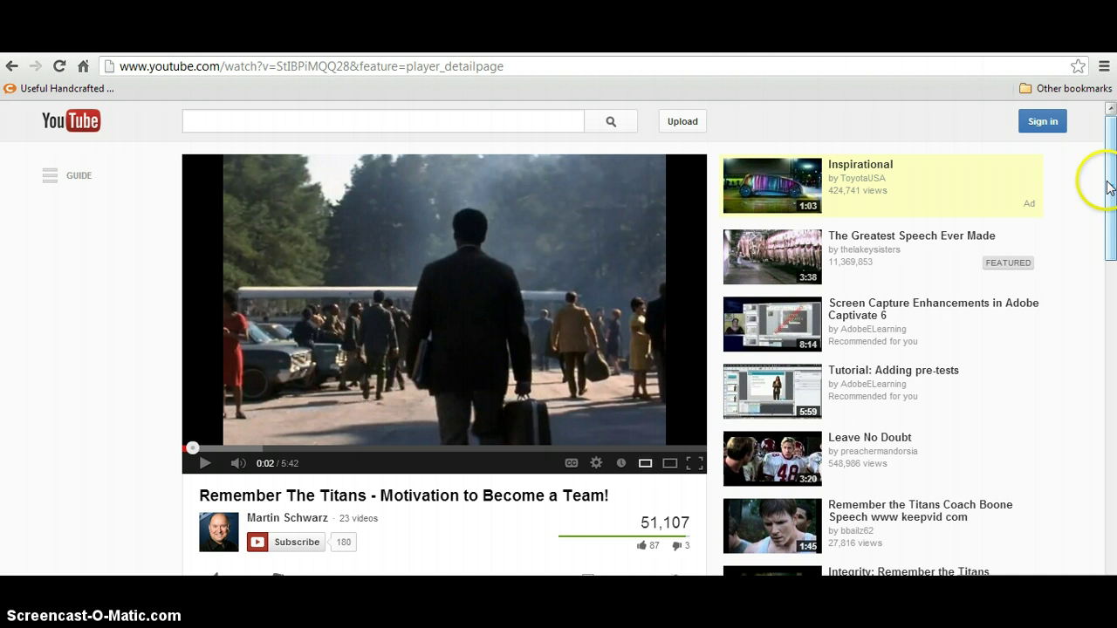
left_click_drag(1113, 159, 1113, 212)
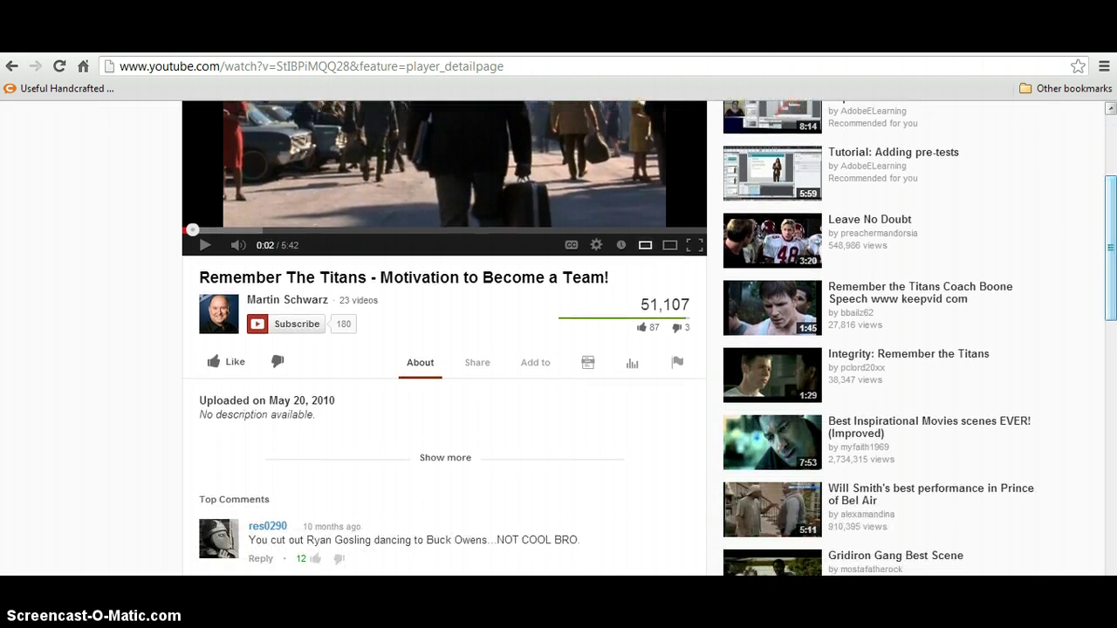
left_click(479, 368)
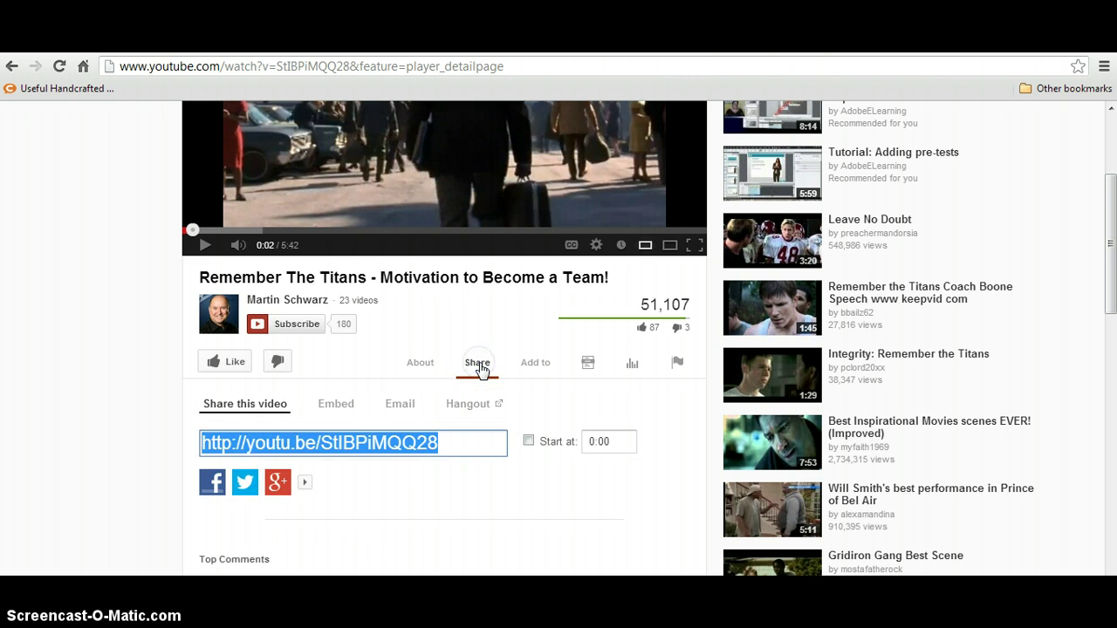
left_click(342, 408)
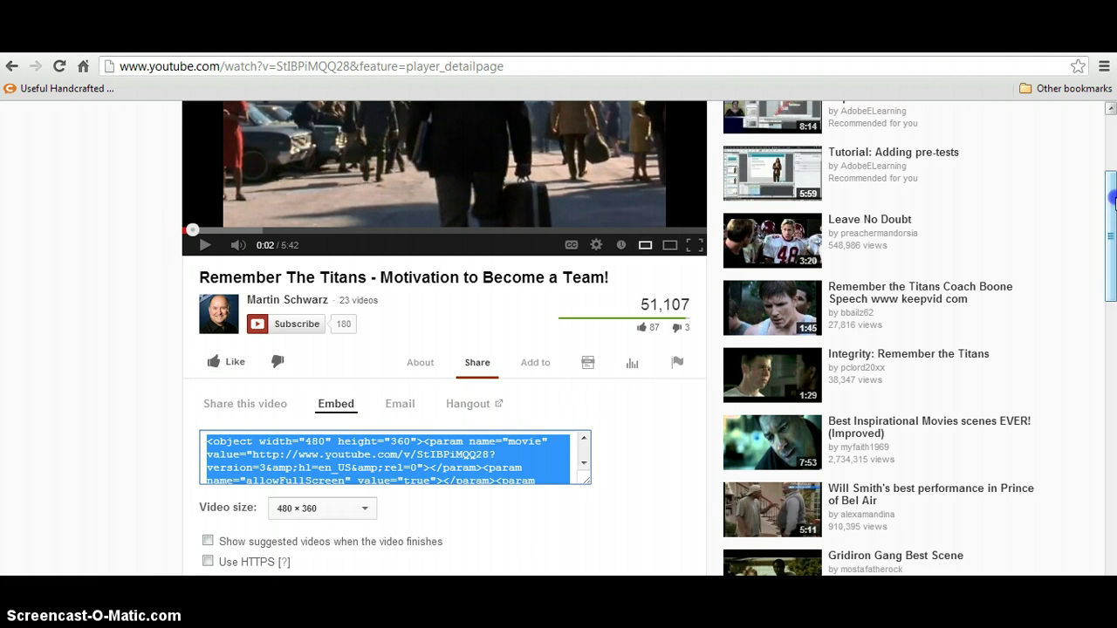
left_click_drag(1111, 198, 1113, 248)
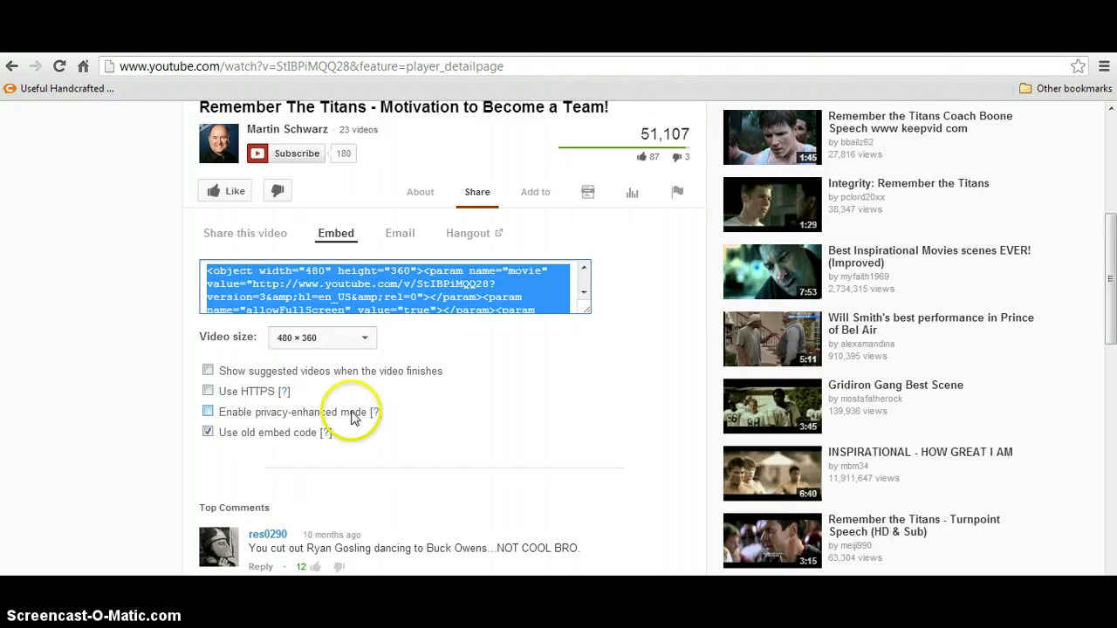
key("alt+Tab")
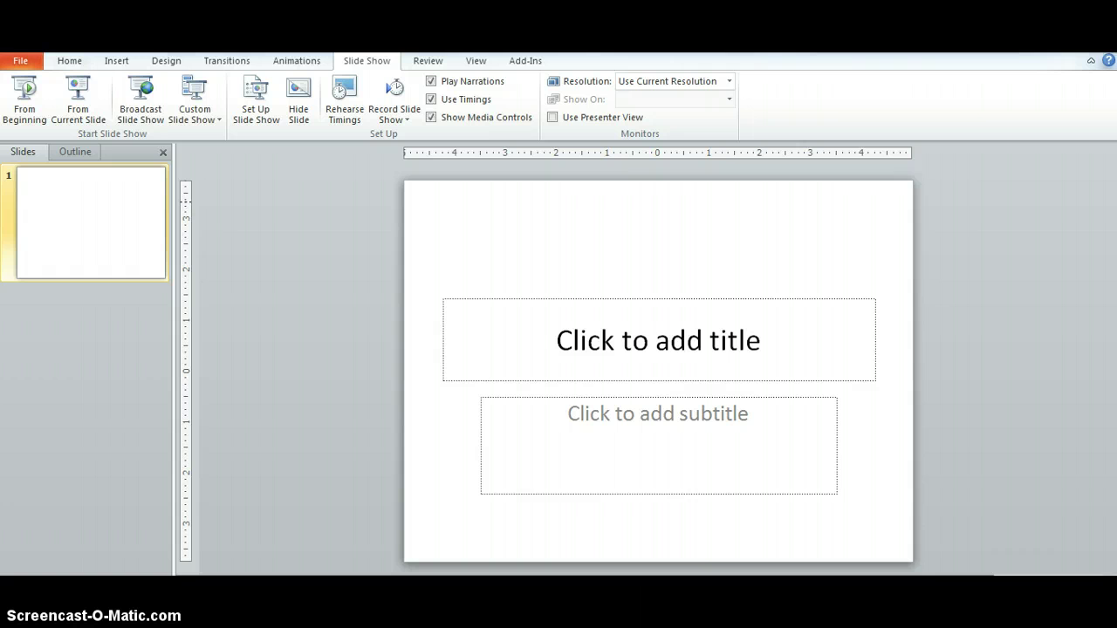
Open the Insert Video From Web Site dialog from the Insert tab's Video menu
left_click(117, 61)
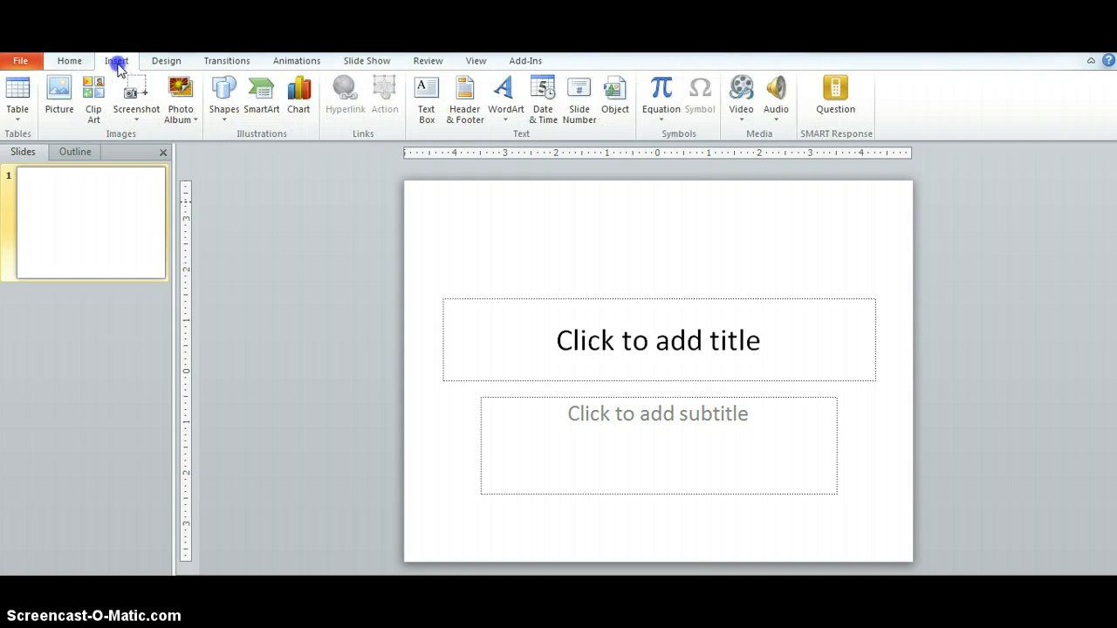
left_click(744, 123)
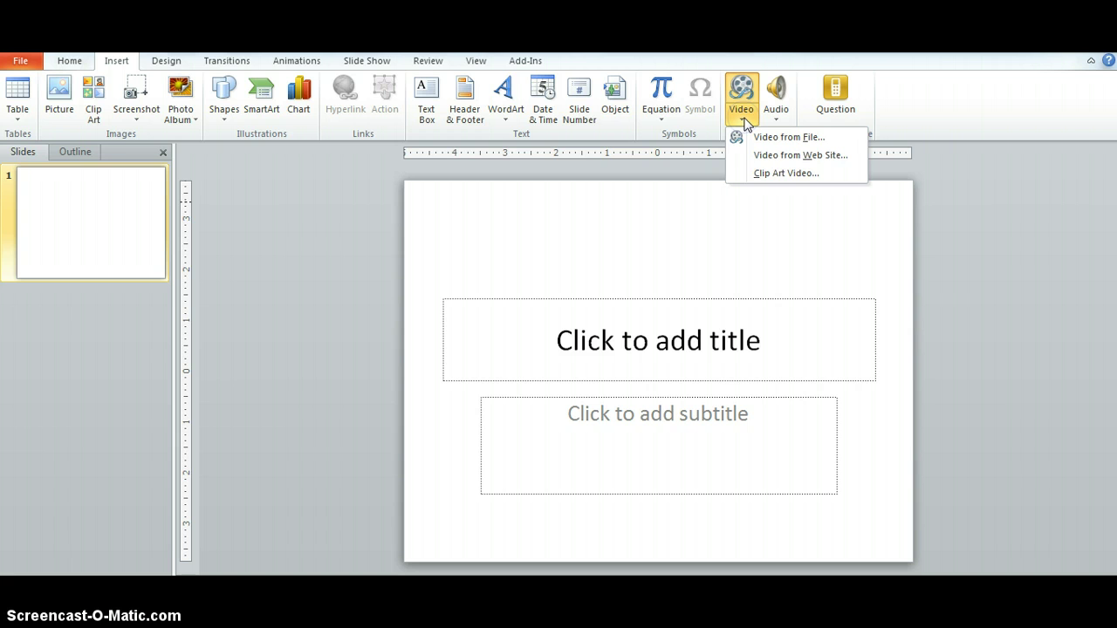
left_click(781, 157)
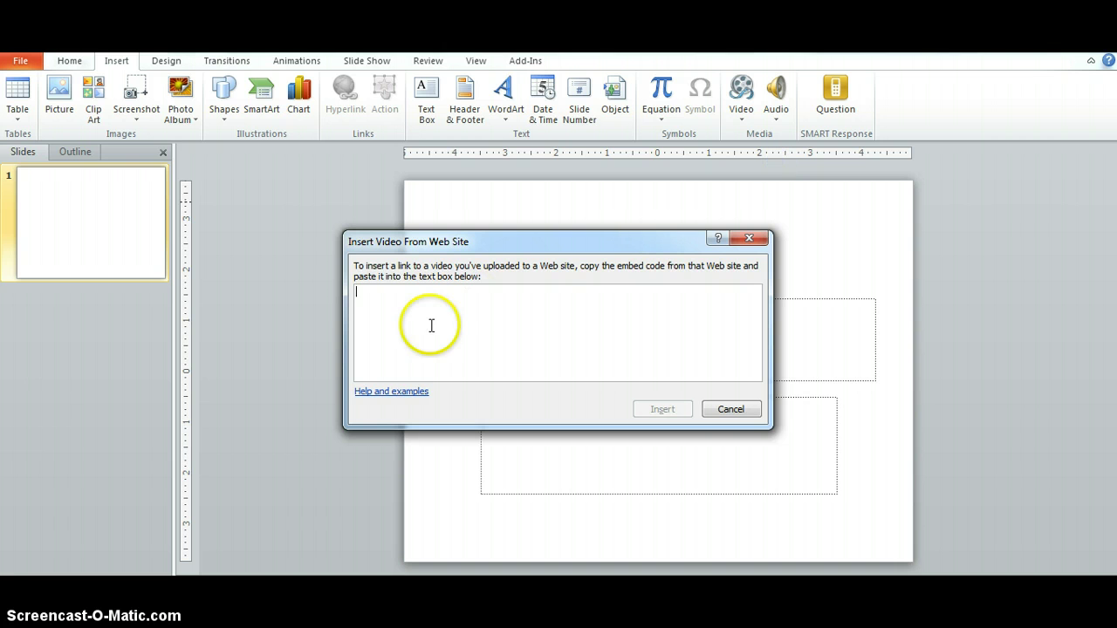
Paste the copied 480 × 360 YouTube embed code into the embed-code box
right_click(364, 298)
left_click(401, 347)
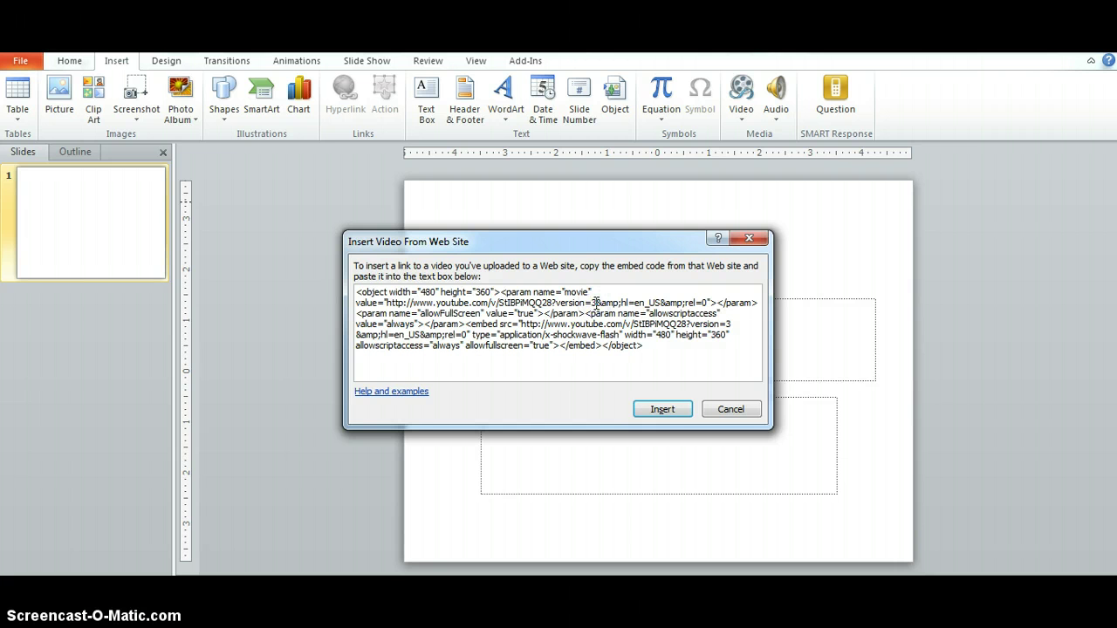
Delete both 'version=3' parameters from the embed code's video addresses
key("BackSpace")
key("BackSpace")
key("BackSpace")
key("BackSpace")
key("BackSpace")
key("BackSpace")
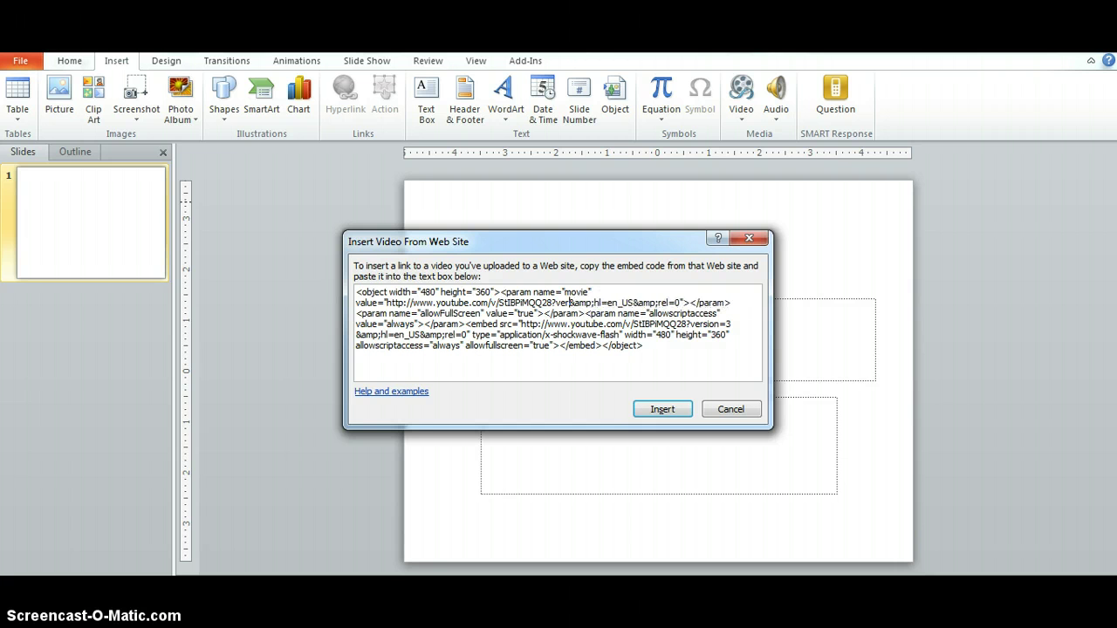
key("BackSpace")
key("BackSpace")
key("BackSpace")
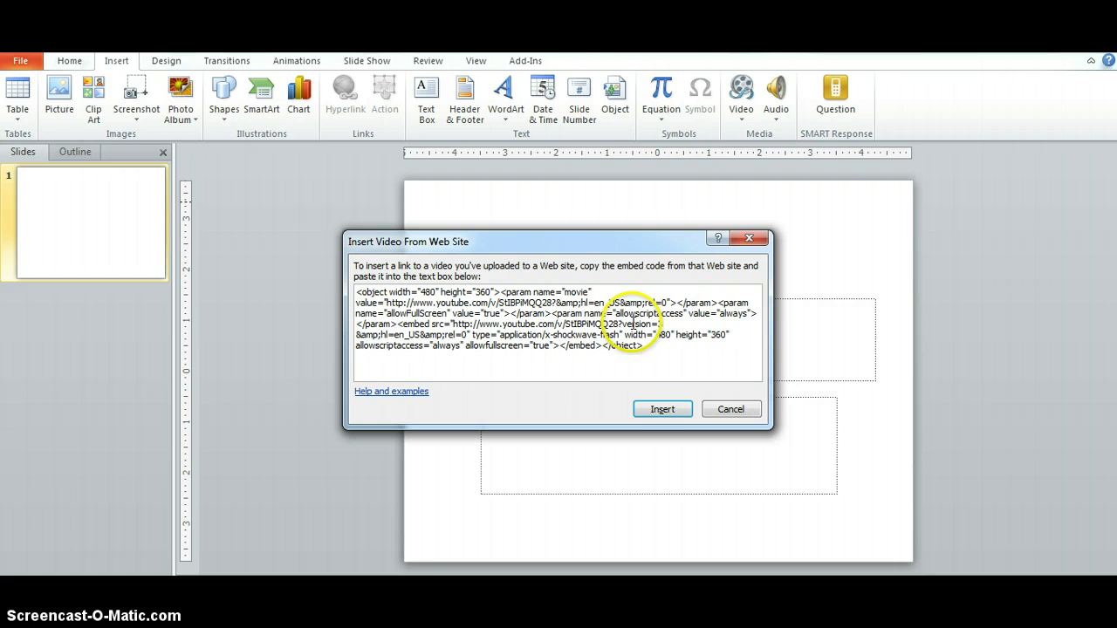
left_click(664, 325)
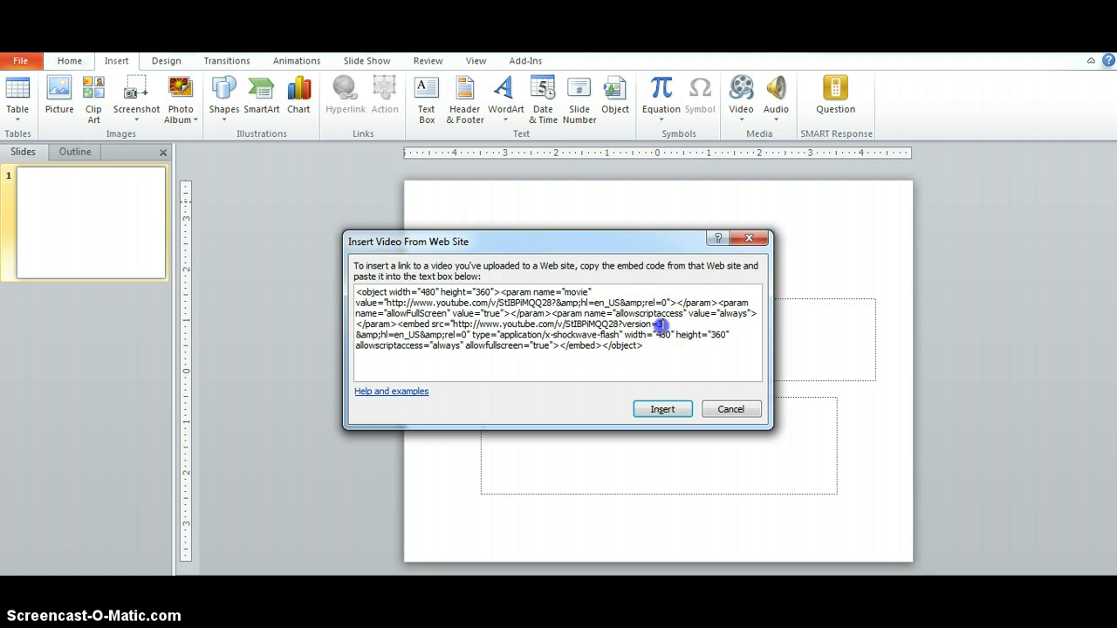
key("BackSpace")
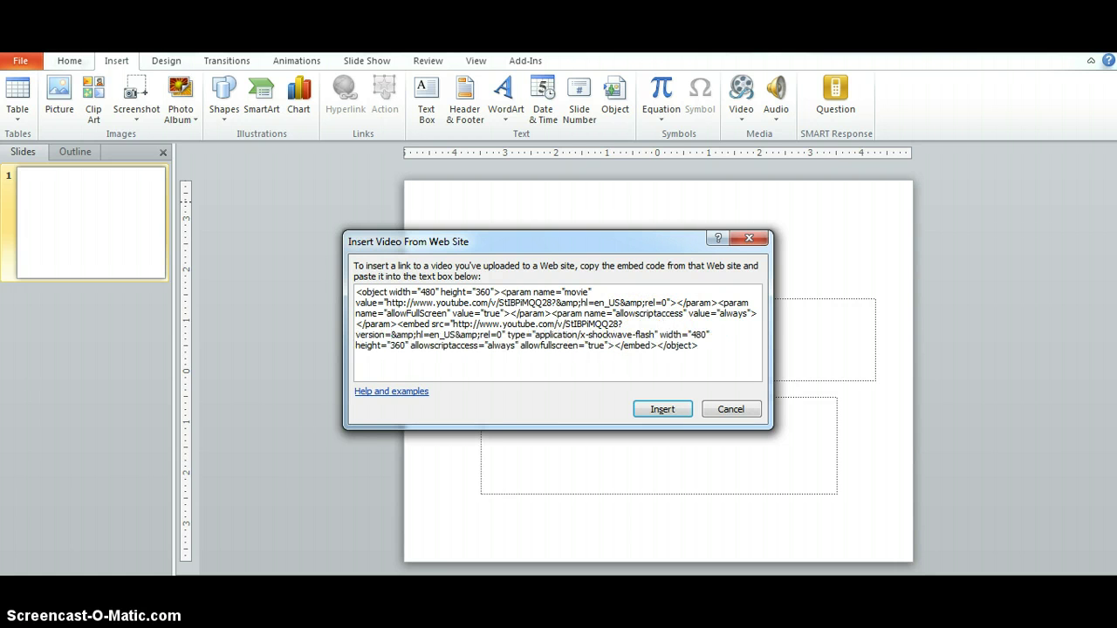
key("BackSpace")
key("BackSpace")
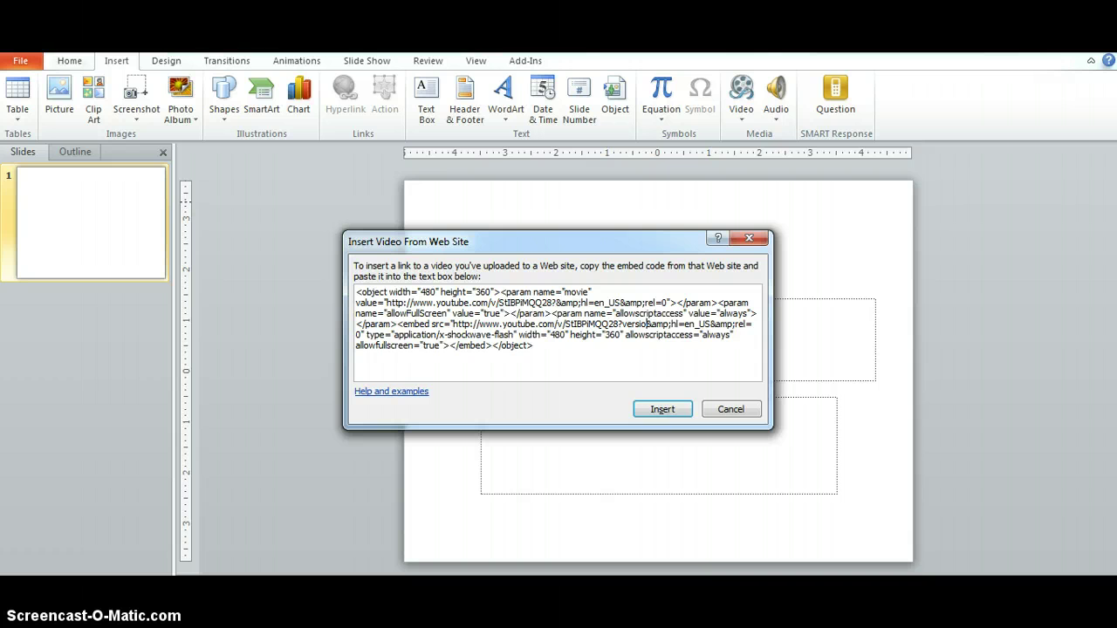
key("BackSpace")
key("BackSpace")
key("BackSpace")
key("BackSpace")
key("BackSpace")
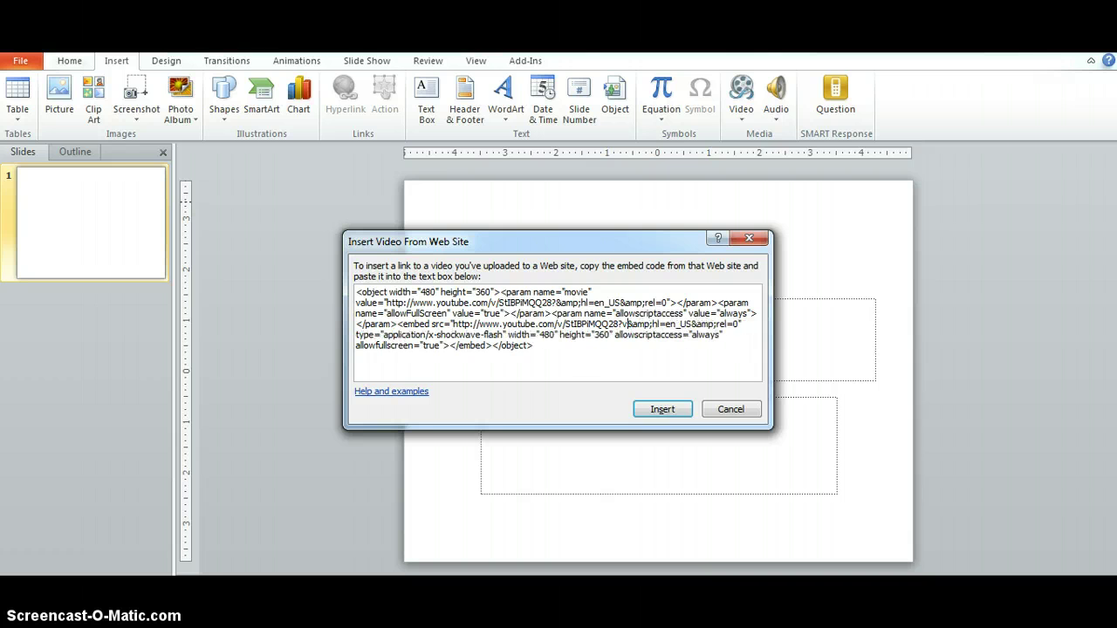
key("BackSpace")
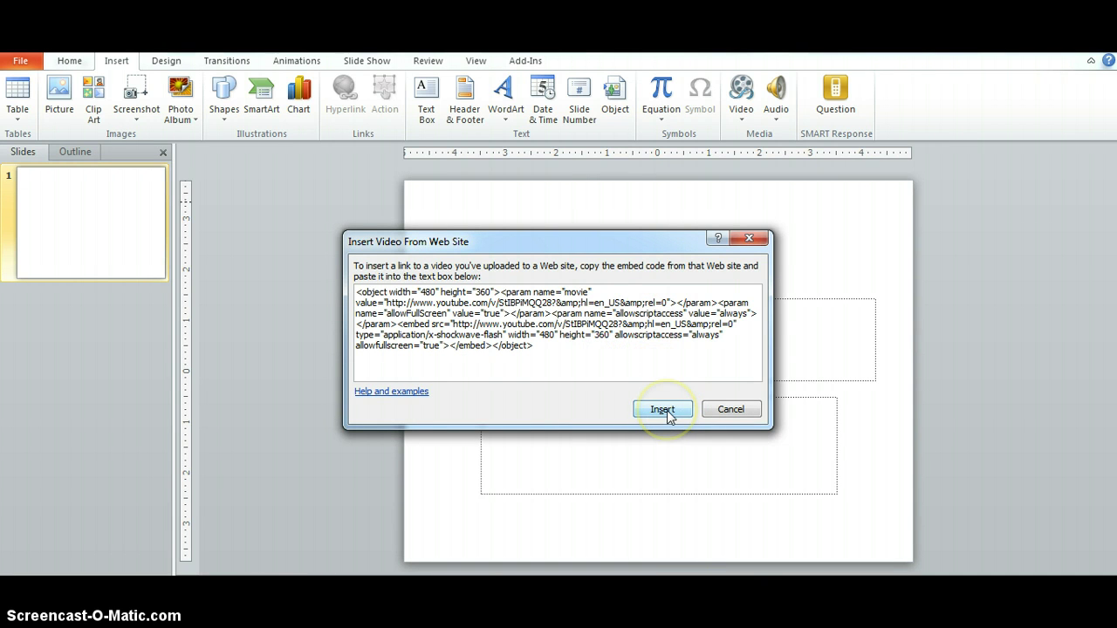
Insert the edited embed code and enlarge the video frame to cover most of the slide
left_click(665, 410)
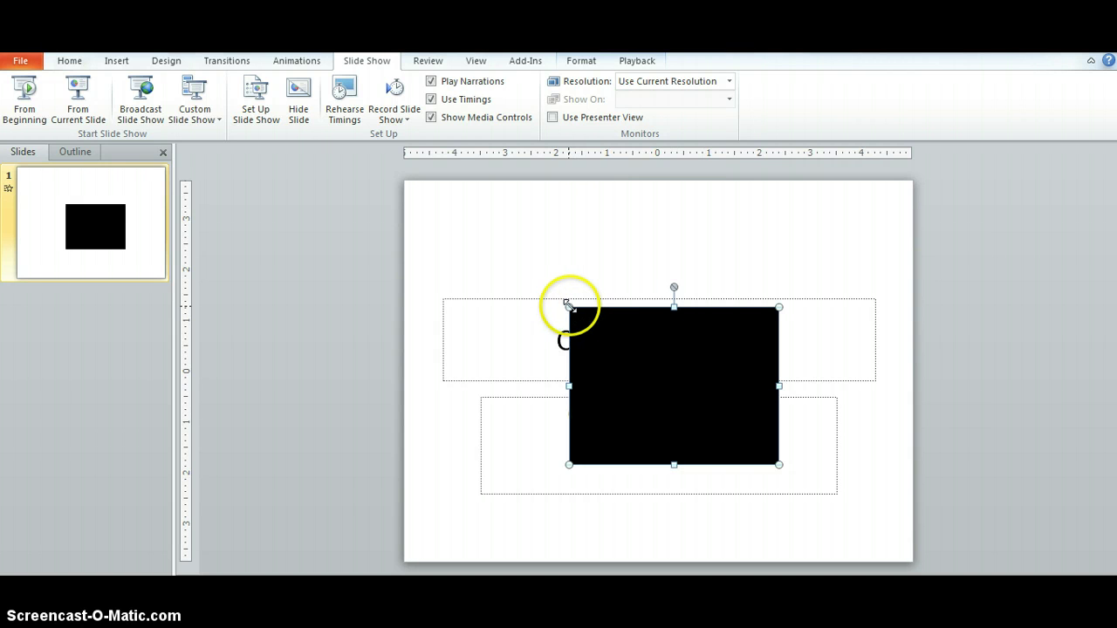
left_click_drag(569, 307, 468, 231)
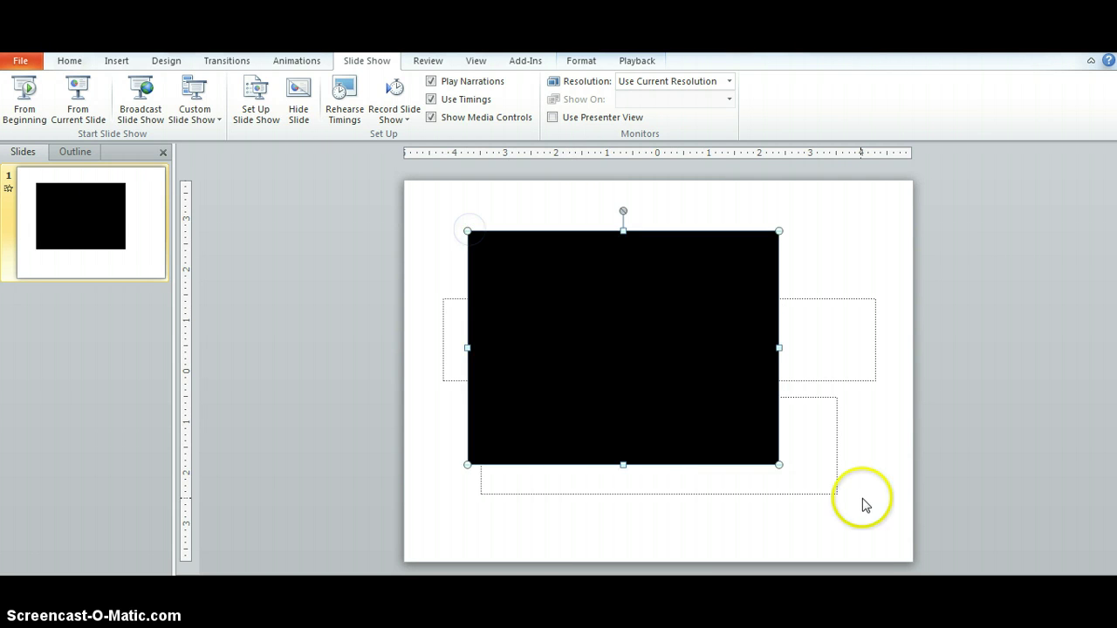
left_click_drag(778, 465, 741, 360)
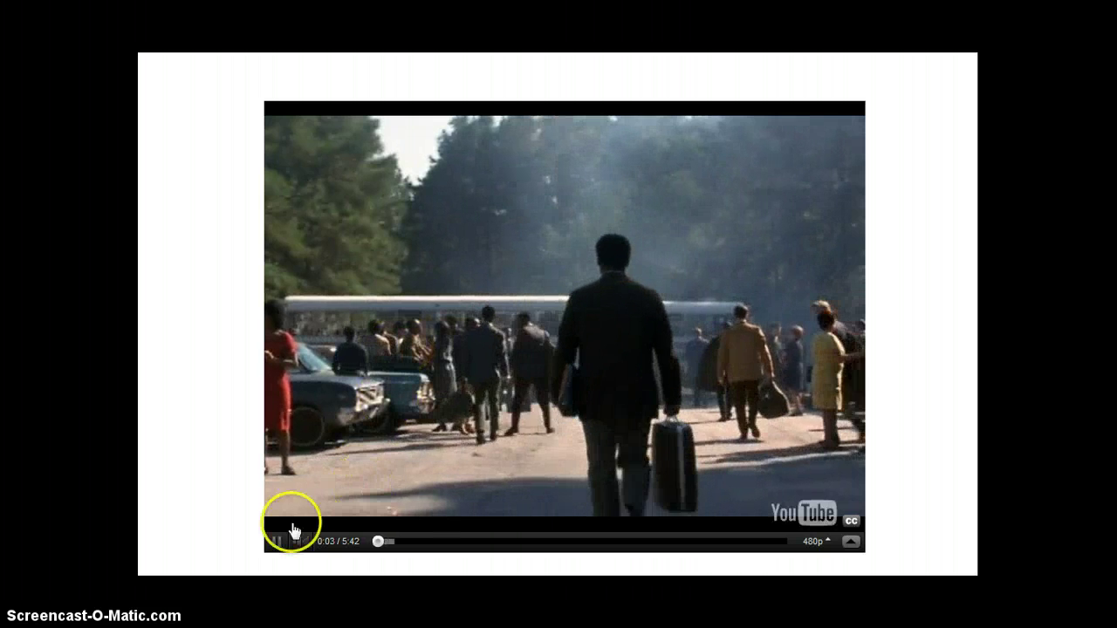
Play the Remember The Titans video in the slide show and pause it at 0:04
left_click(275, 537)
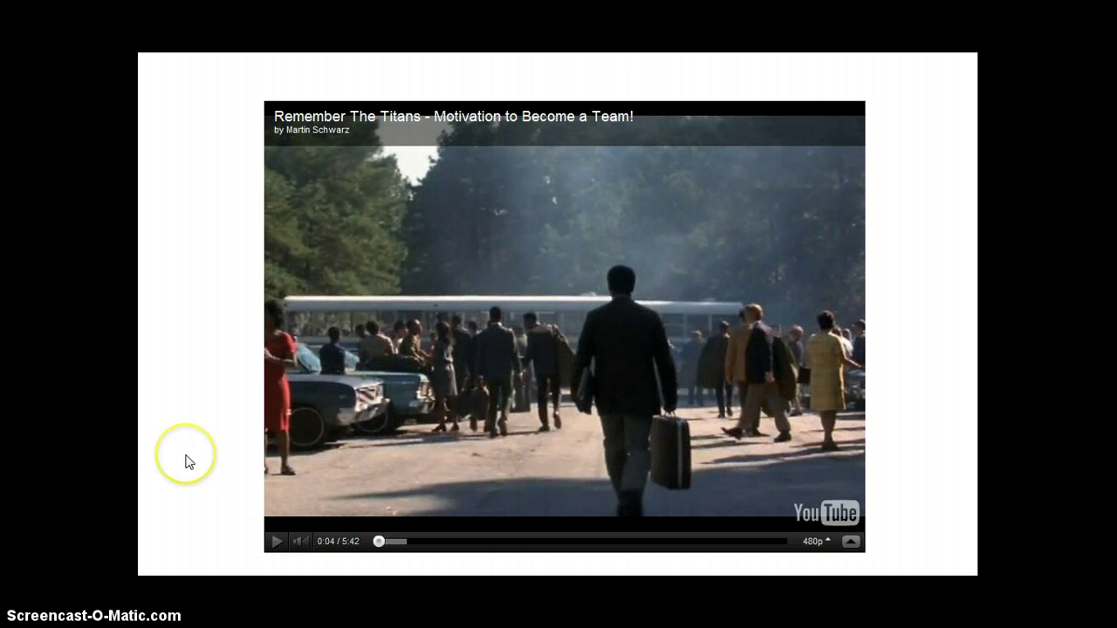
left_click(127, 496)
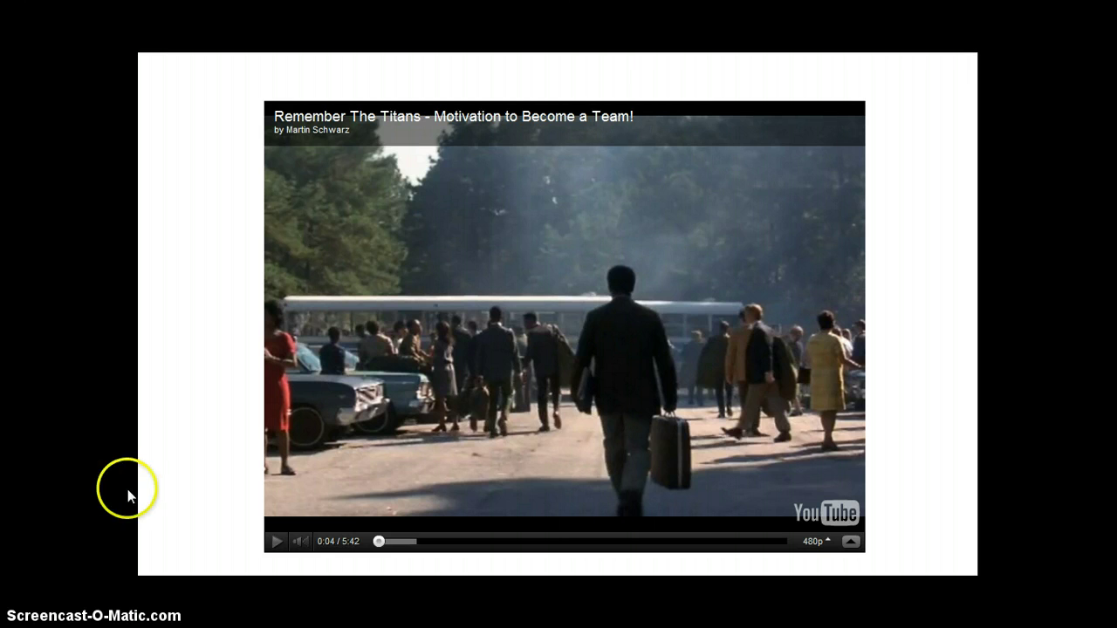
left_click(59, 535)
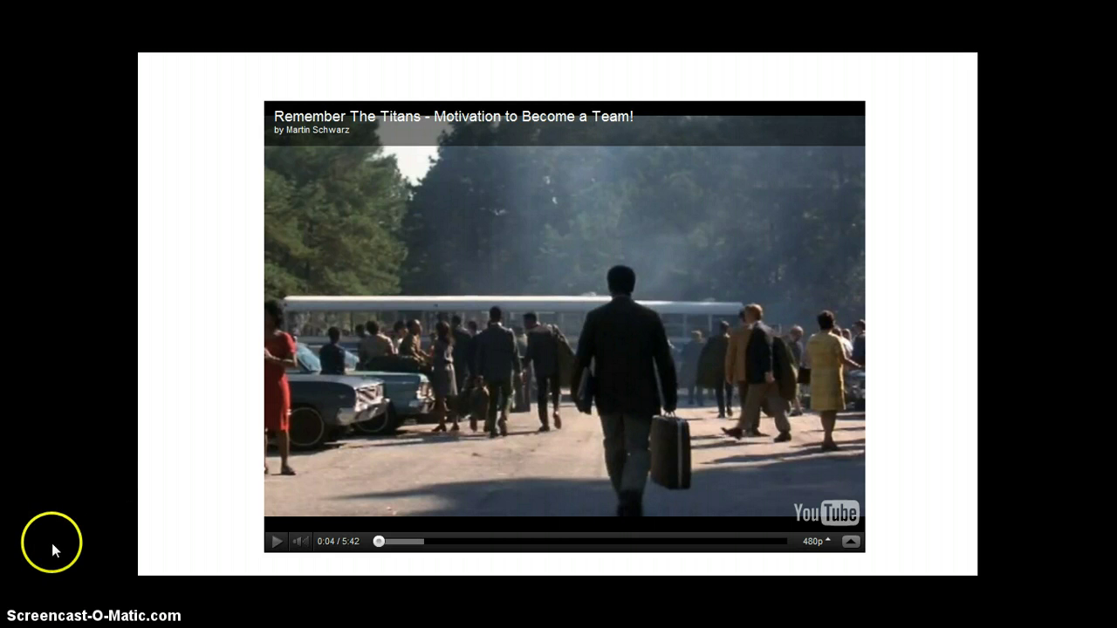